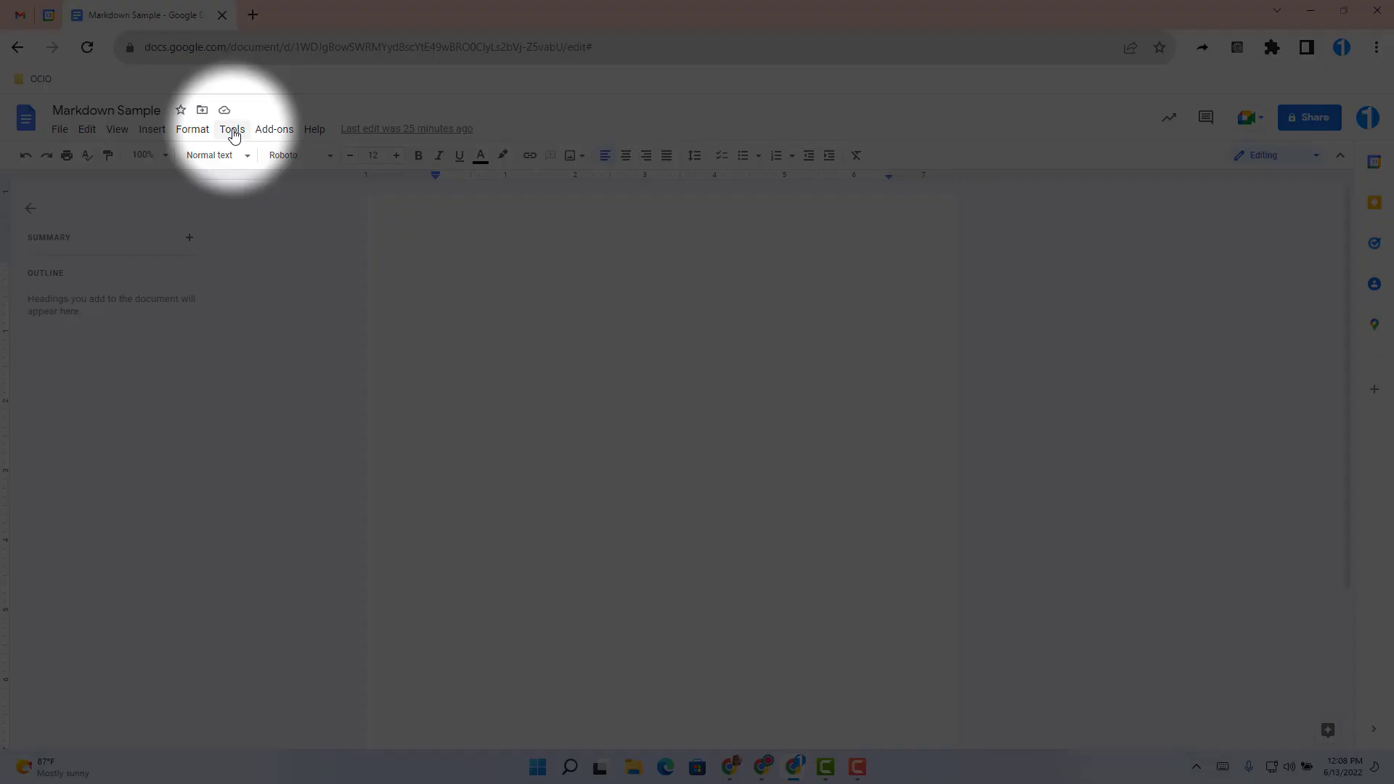
# - Enable 'Automatically detect Markdown' in Tools > Preferences and confirm with OK
pyautogui.click(233, 130)
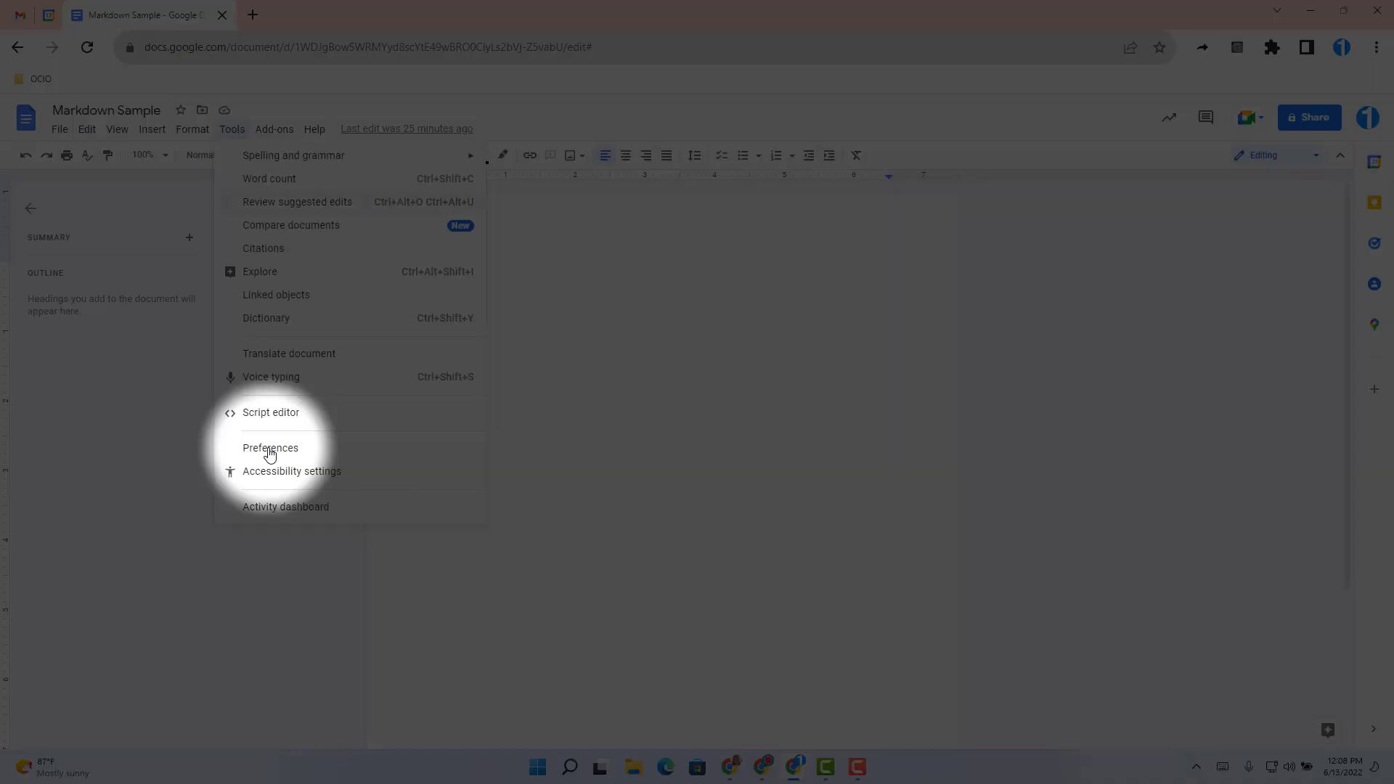
pyautogui.click(270, 452)
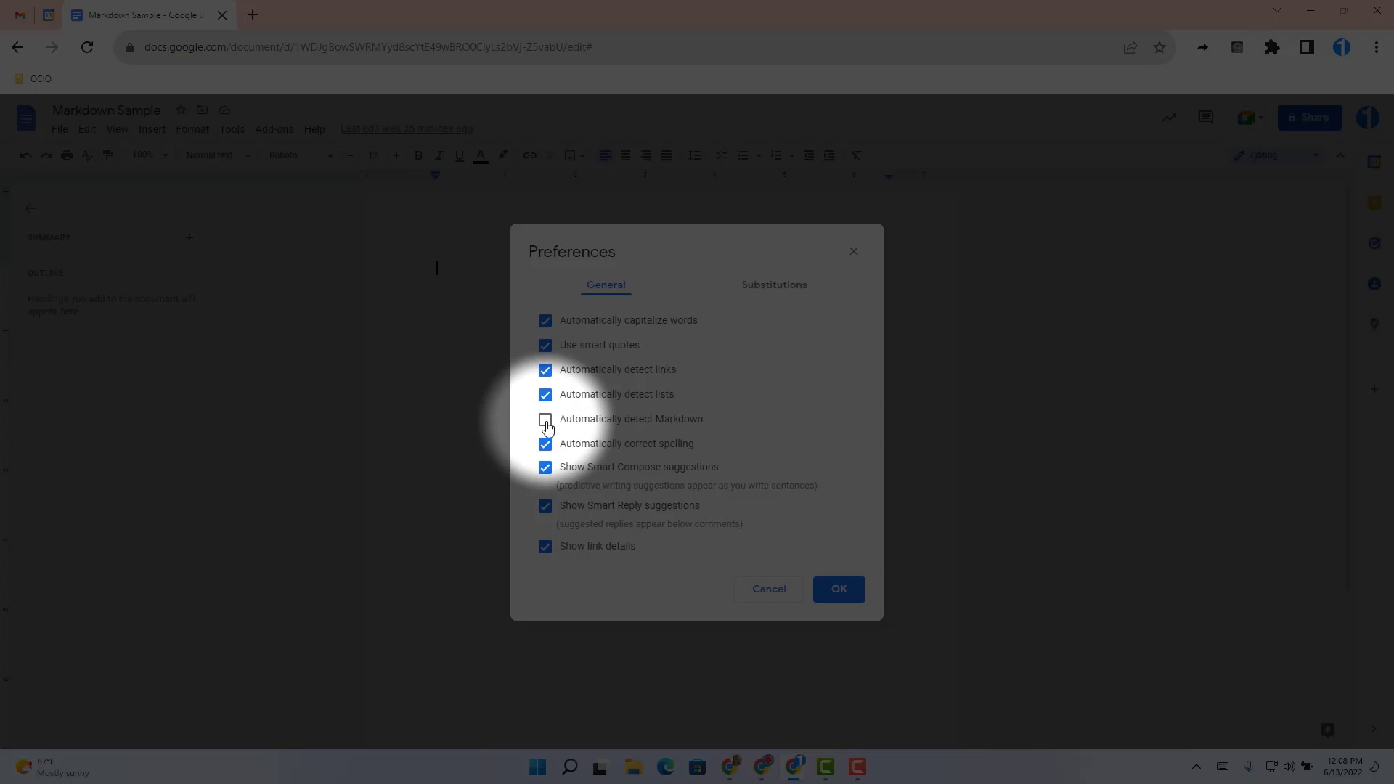
pyautogui.click(545, 421)
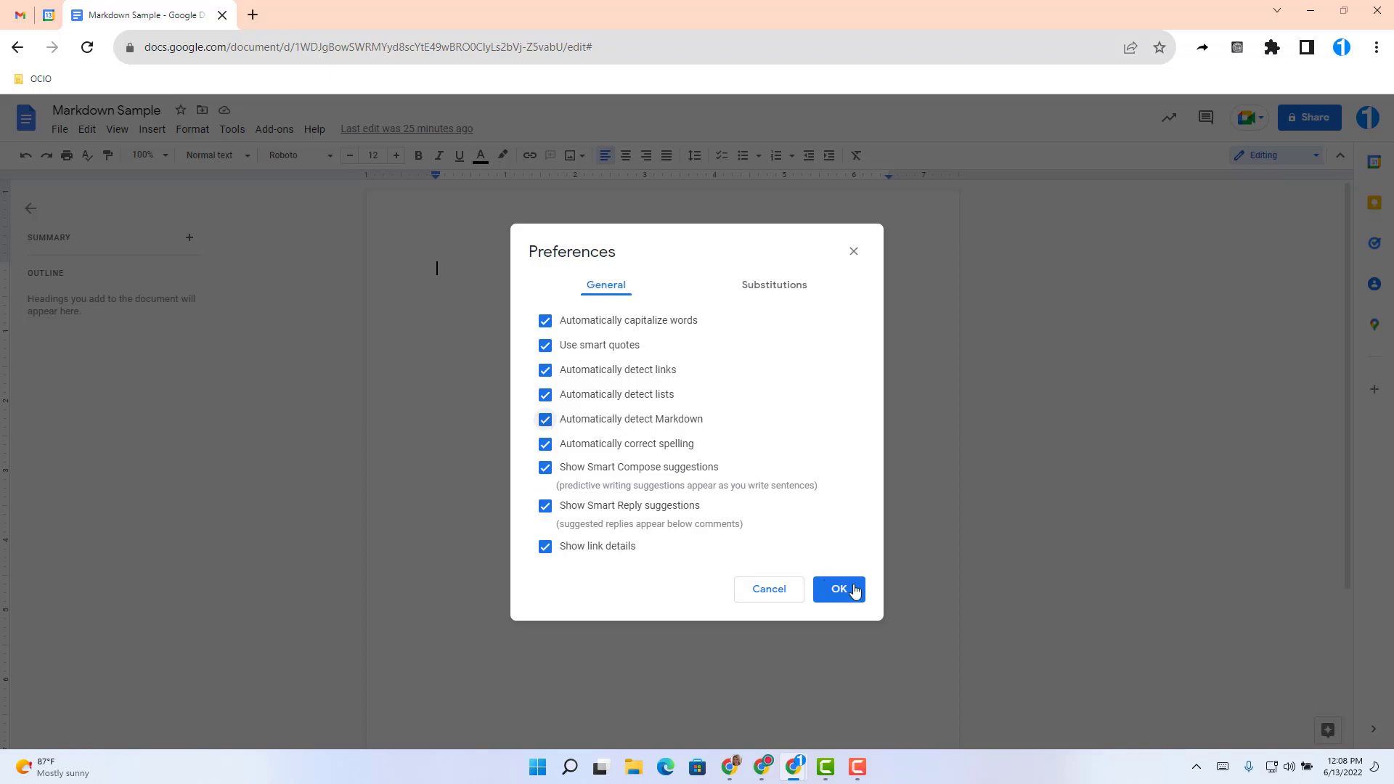
pyautogui.click(849, 590)
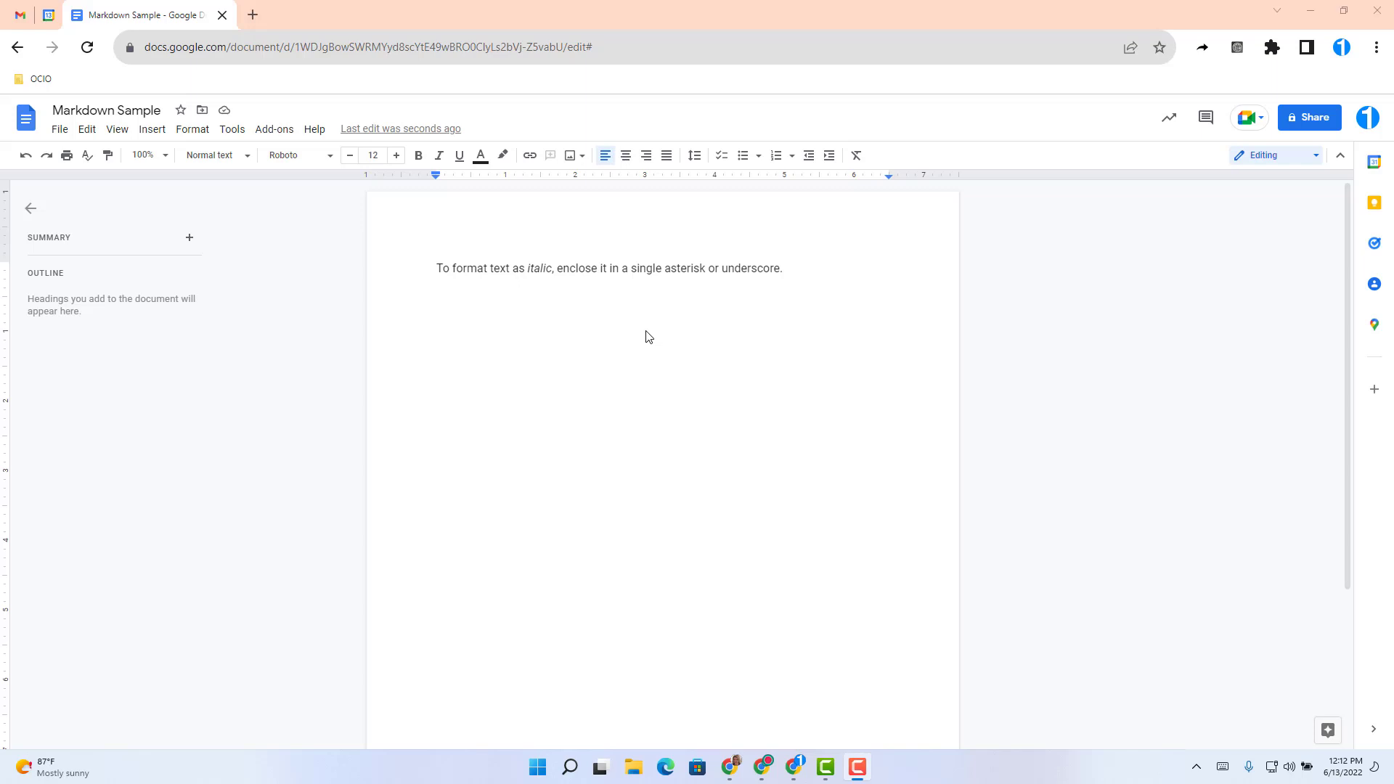
# - Add italic lines '*Hi*' and '_Hi_' below the sentence, then paste the bold-formatting explanation
pyautogui.click(784, 267)
pyautogui.press('Return')
pyautogui.hotkey('shift', 'Left')
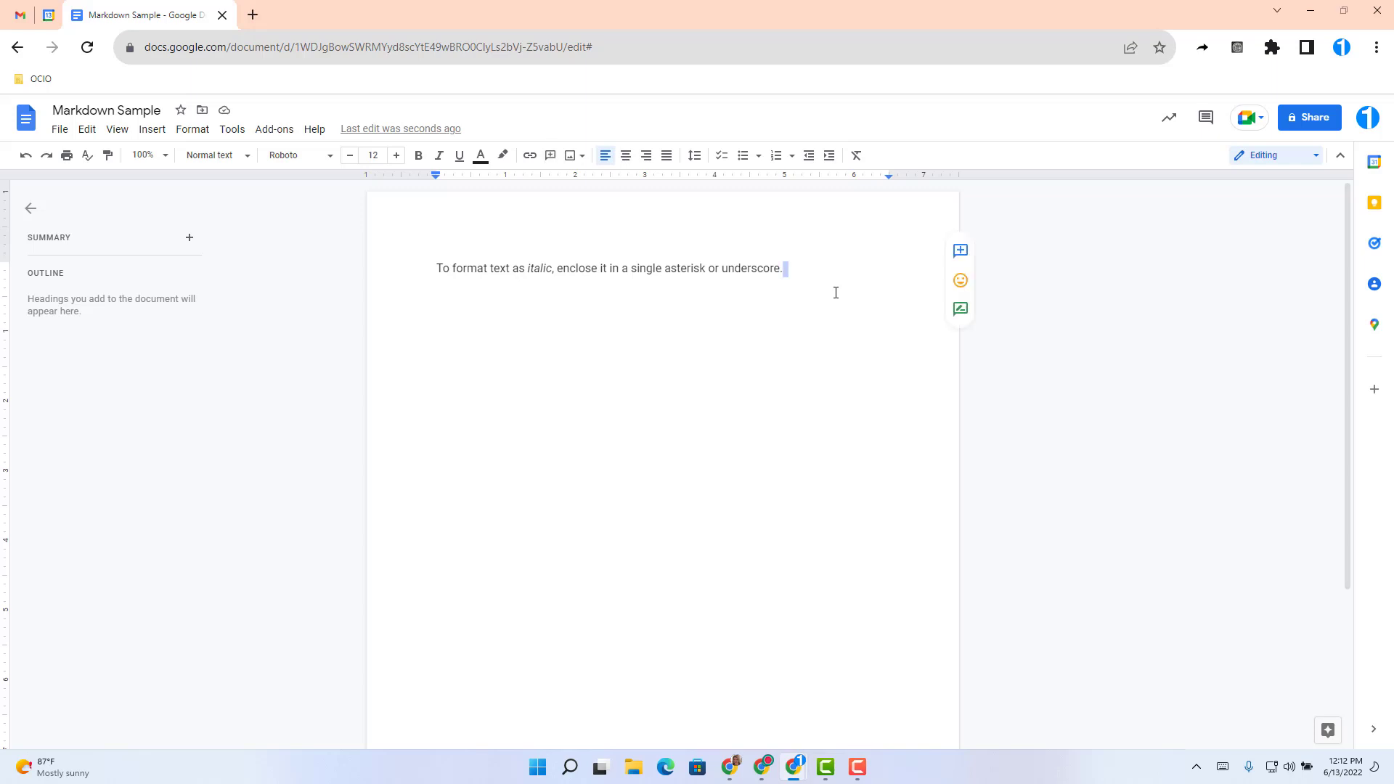
pyautogui.press('Right')
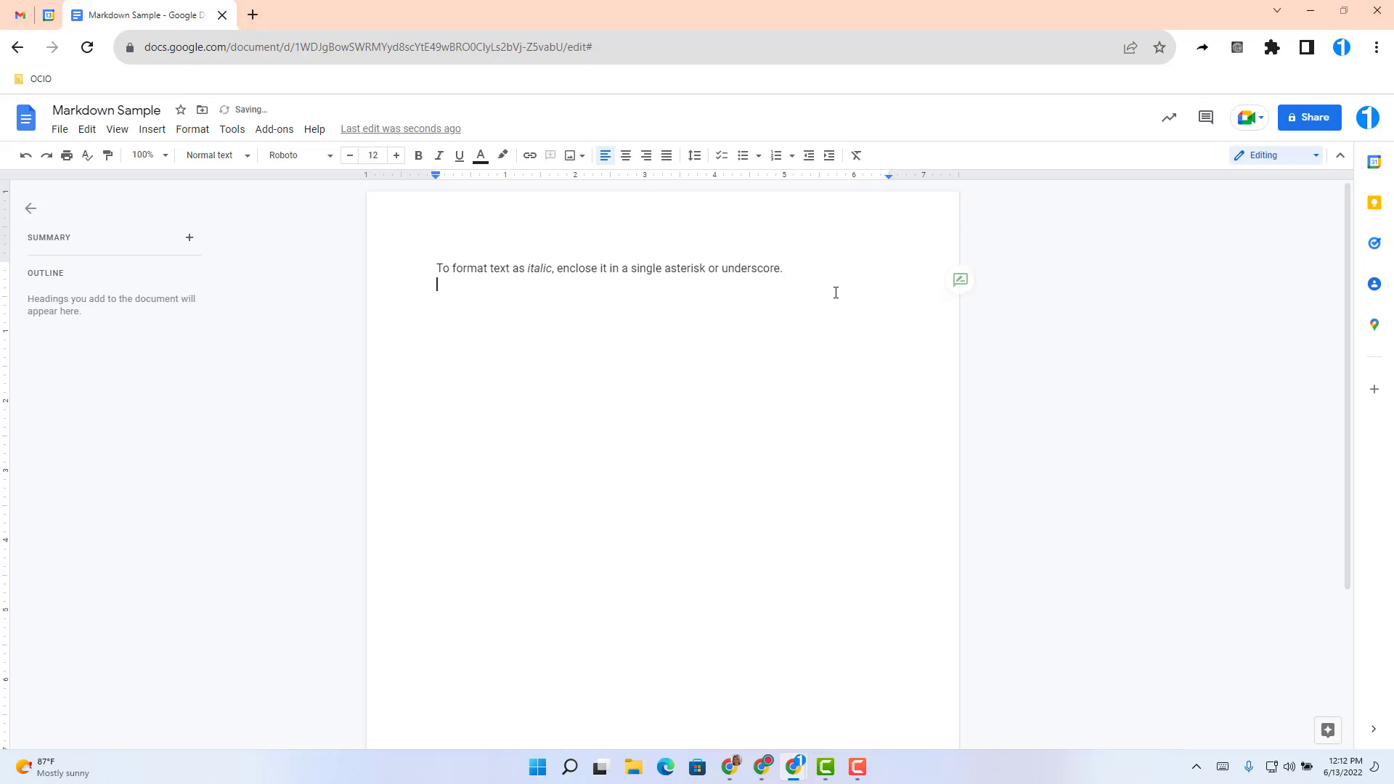
pyautogui.write('*Hi*')
pyautogui.press('Return')
pyautogui.write('_')
pyautogui.write('Hi')
pyautogui.write('_')
pyautogui.write('To format text as bold, enclose it in two asterisks or underscores.')
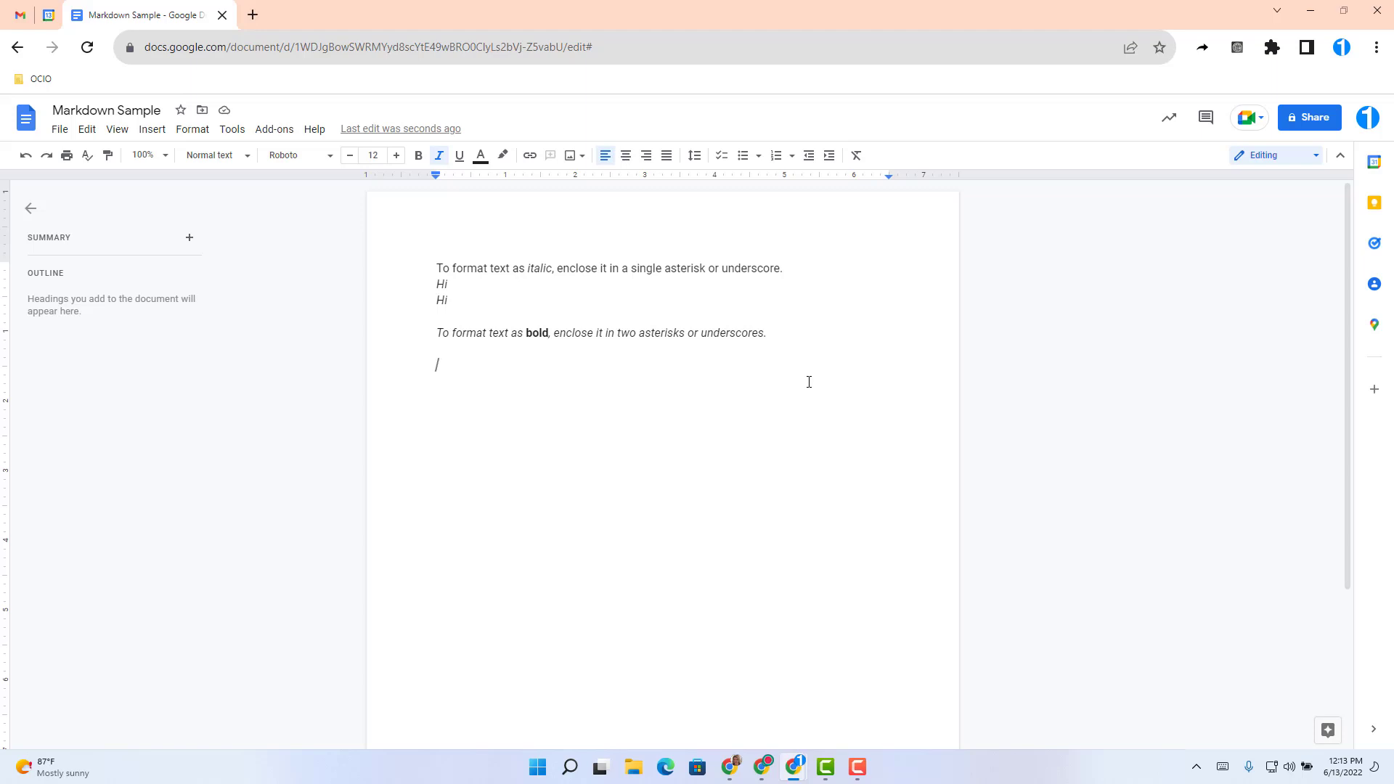
# - Type '**Hi**' and '__Hi__' as bold lines, then paste the italic-and-bold explanation sentence
pyautogui.write('**Hi**')
pyautogui.press('Return')
pyautogui.write('__')
pyautogui.write('Hi')
pyautogui.write('__')
pyautogui.write('To format text as italic and bold, enclose it in three asterisks or underscores.')
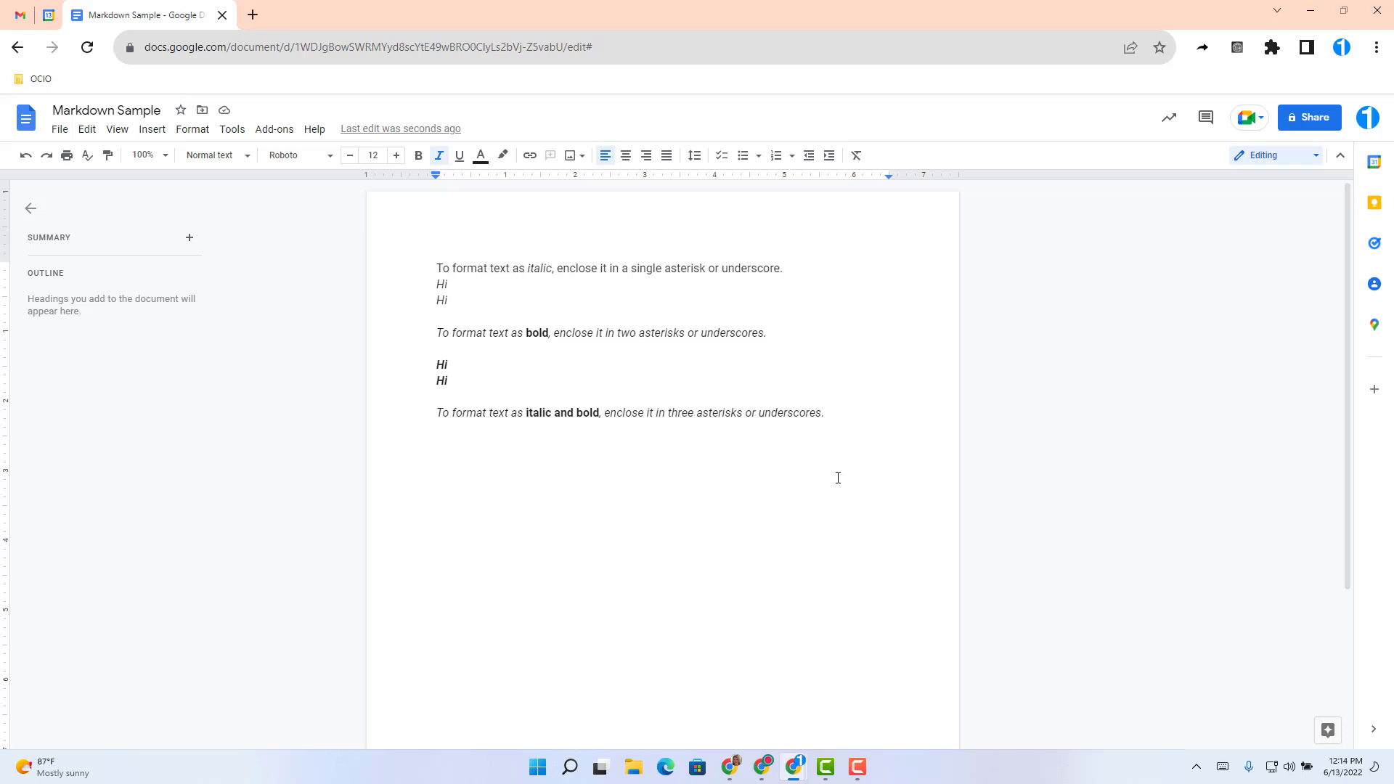
# - Type '***Hi***' as bold-italic and add a second 'Hi' line below it
pyautogui.write('***Hi***')
pyautogui.press('Return')
pyautogui.write('Hi')
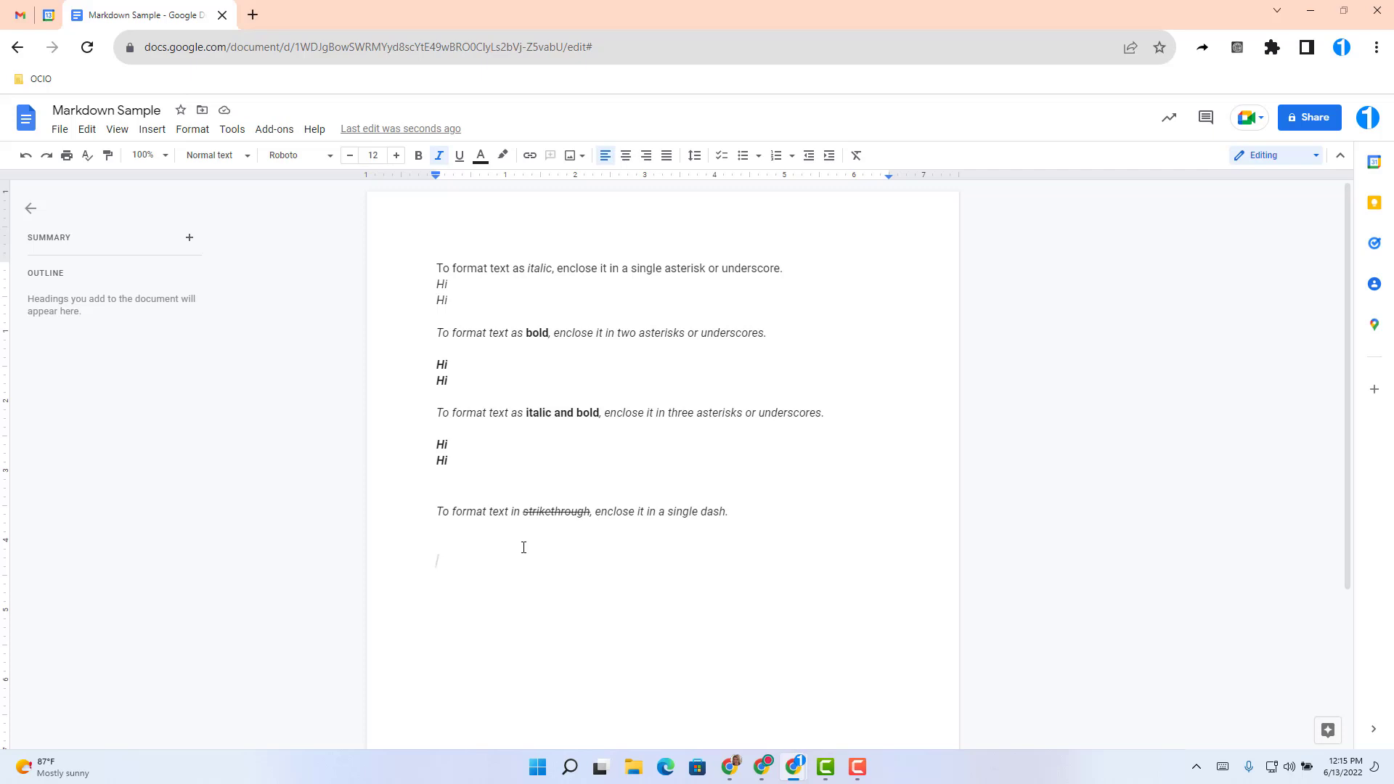
# - Strike through 'Hi' using dash Markdown and start a new line
pyautogui.write('-')
pyautogui.write('Hi')
pyautogui.press('Return')
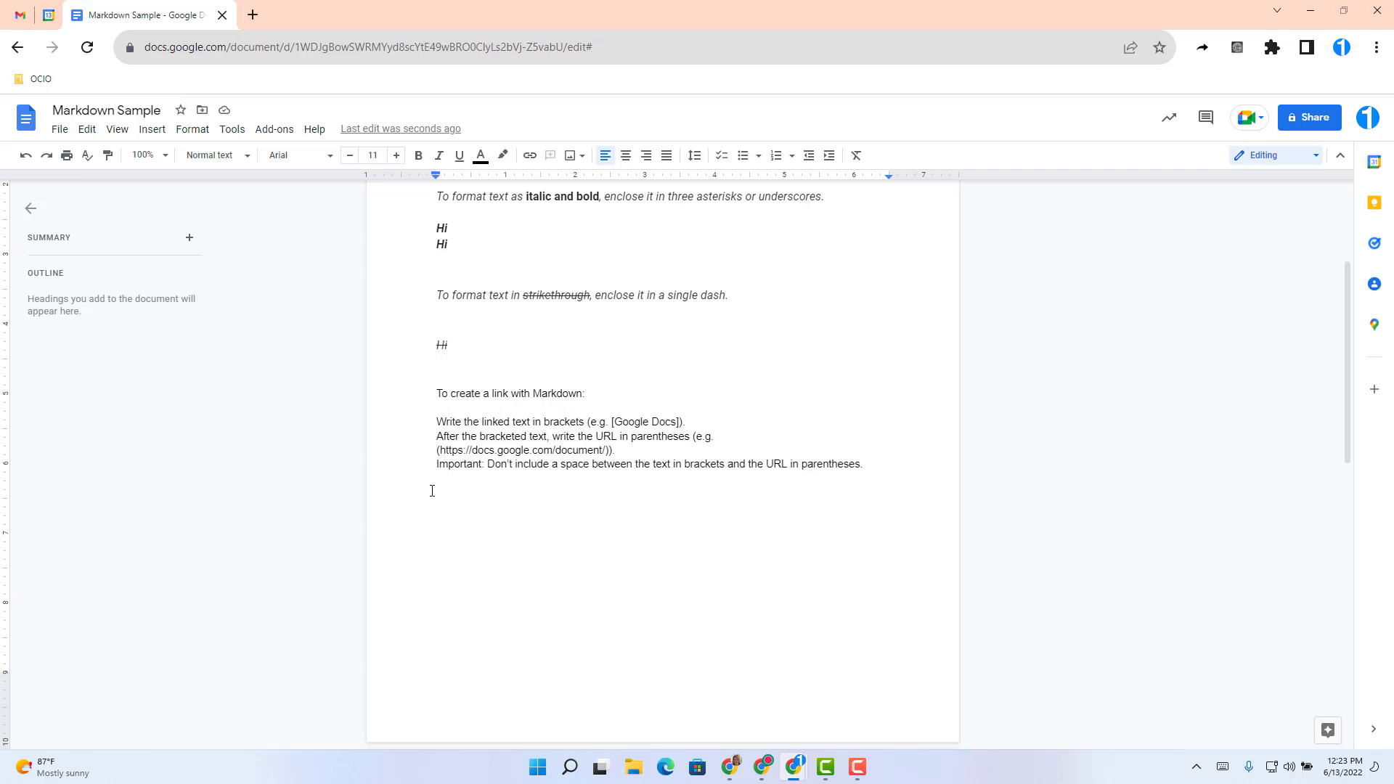
pyautogui.write('[Google](www.google.com')
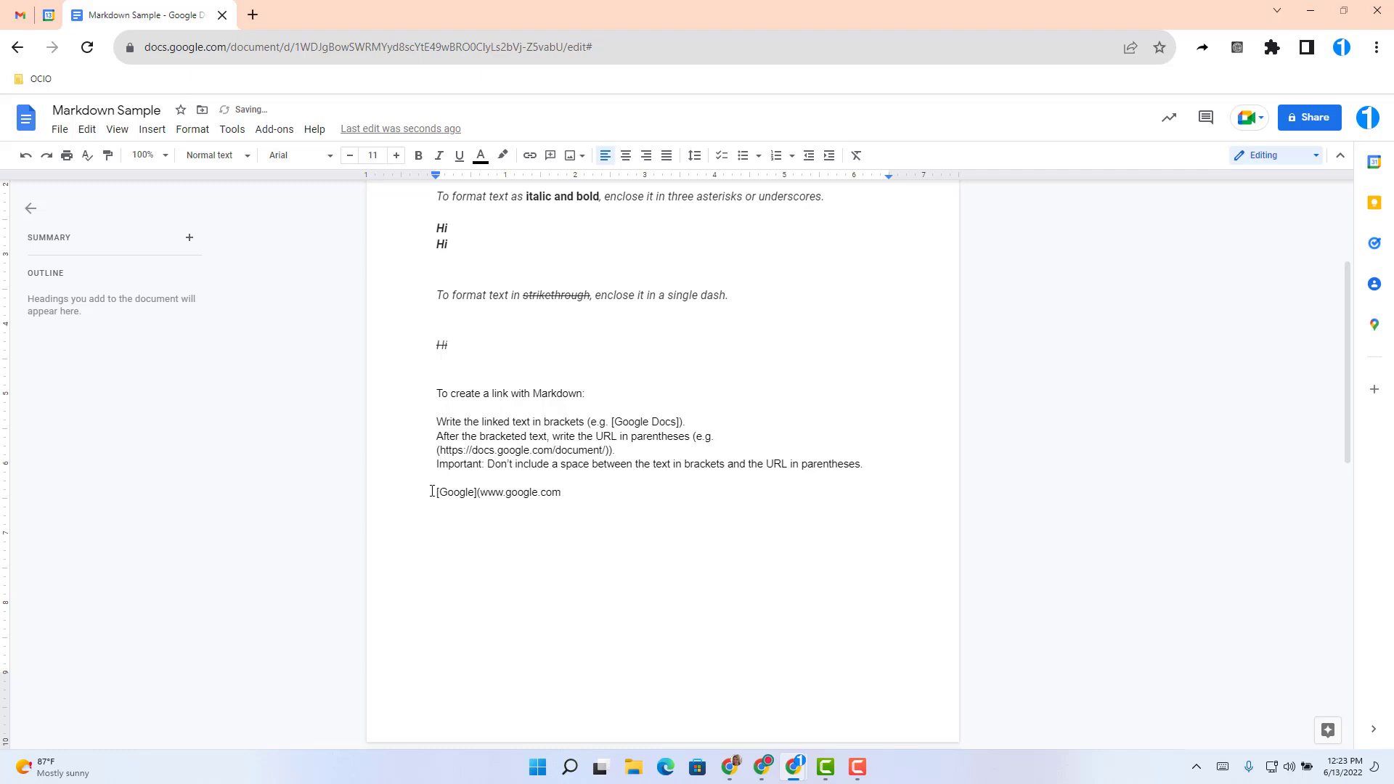
pyautogui.write(')')
pyautogui.press('Return')
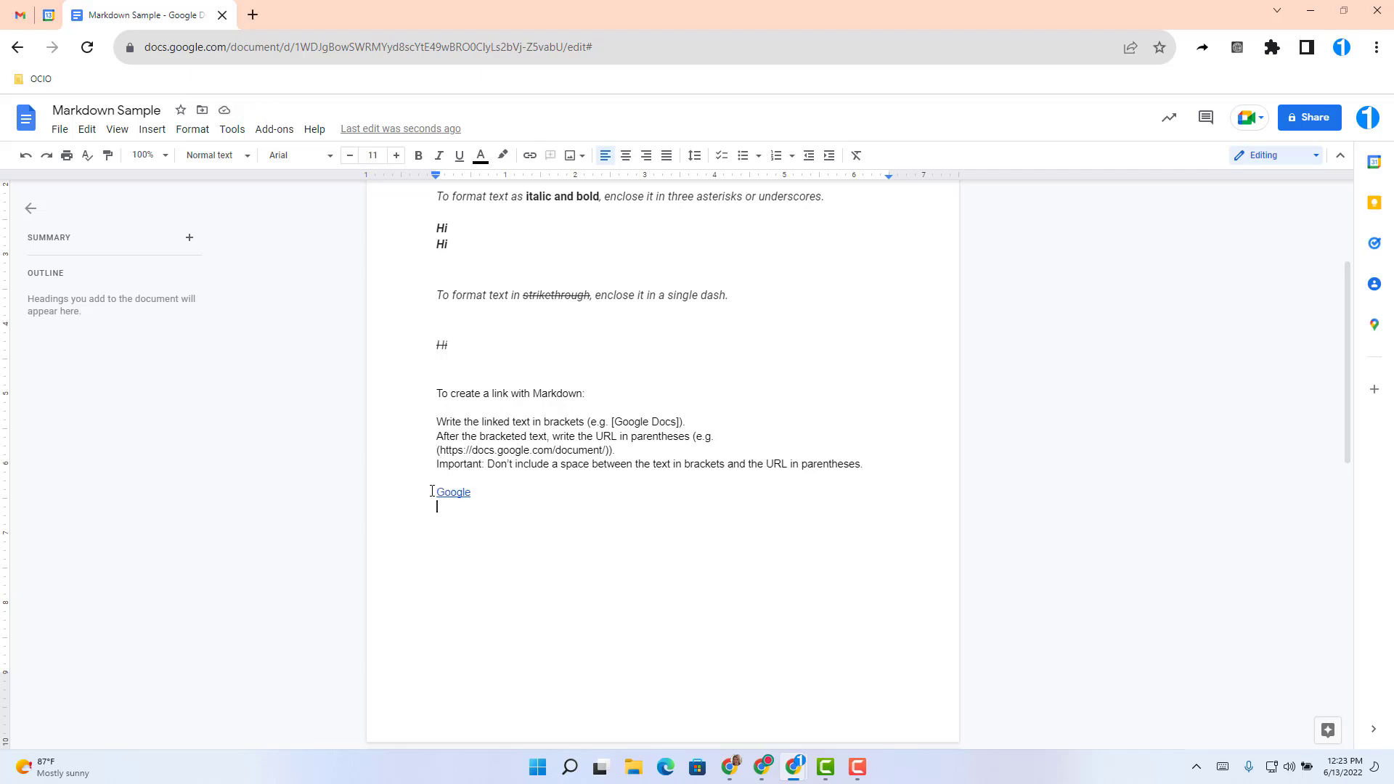
pyautogui.press('Return')
# - Create 'Heading1' as Heading 1 and 'HEading 2' as Heading 2 using # and ##
pyautogui.write('#')
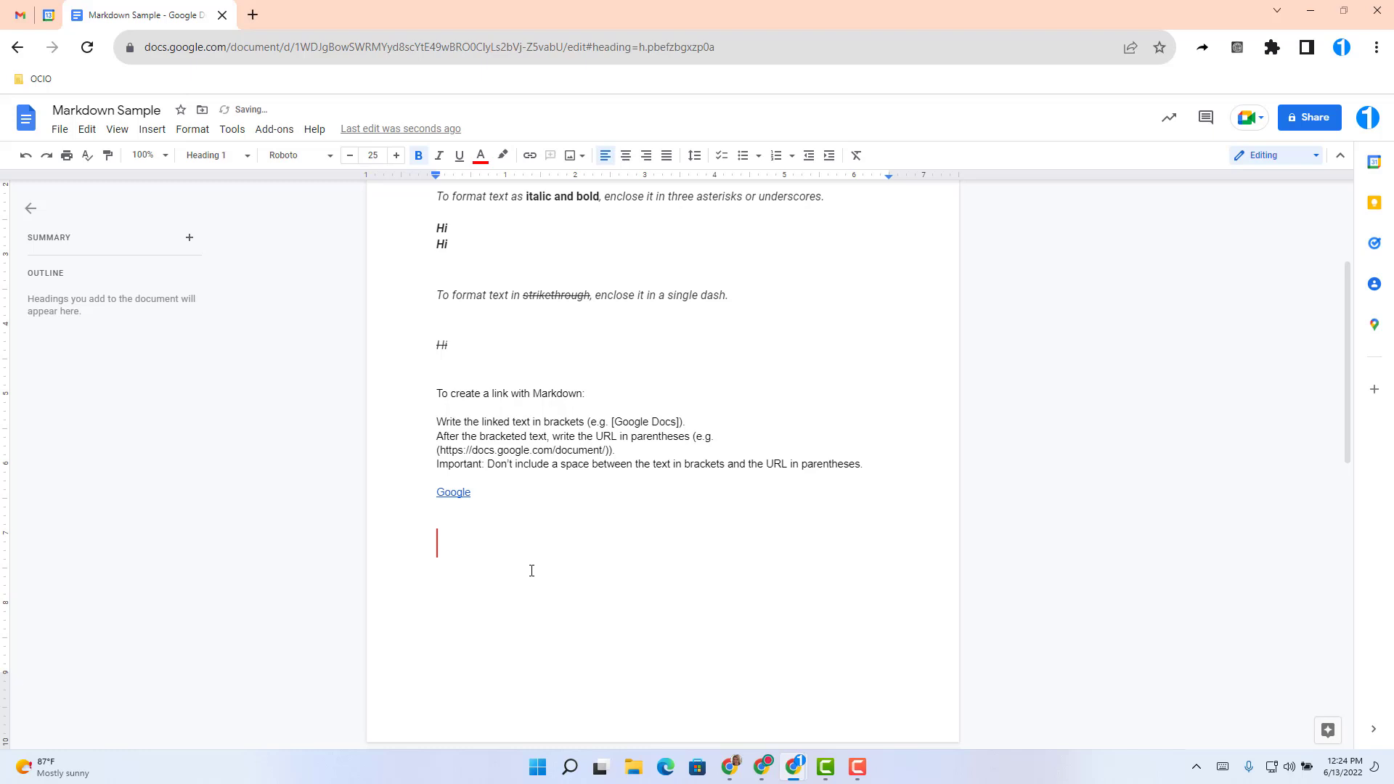
pyautogui.write('Heading')
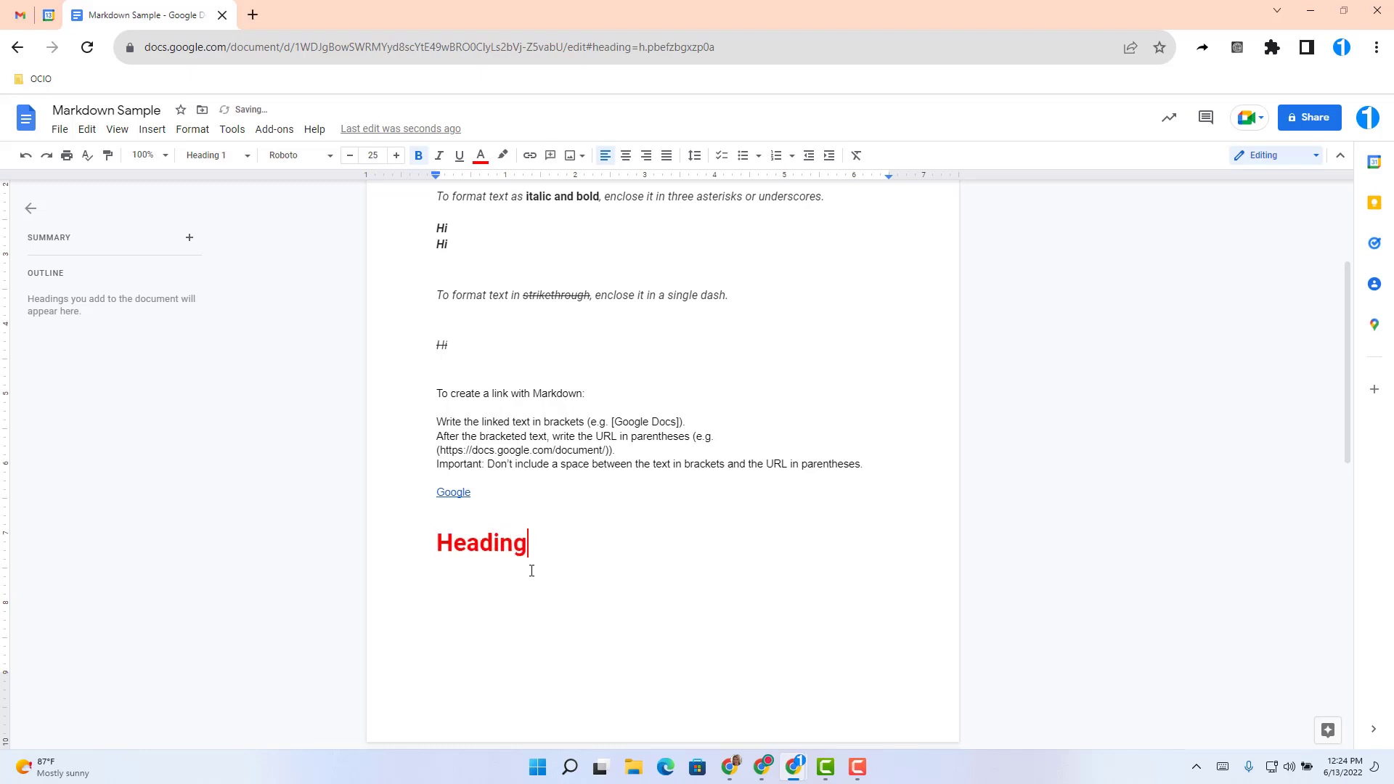
pyautogui.write('1')
pyautogui.press('Return')
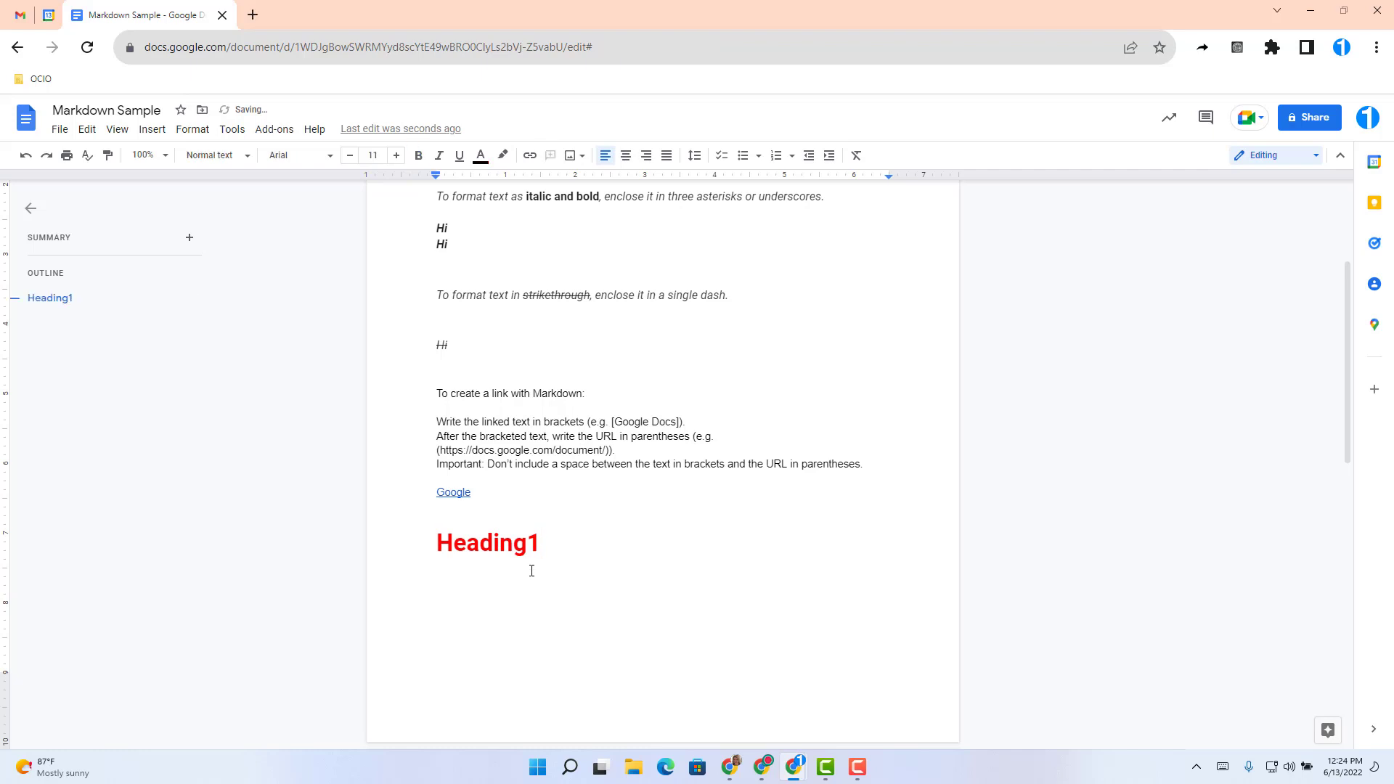
pyautogui.write('##')
pyautogui.write(' HEading')
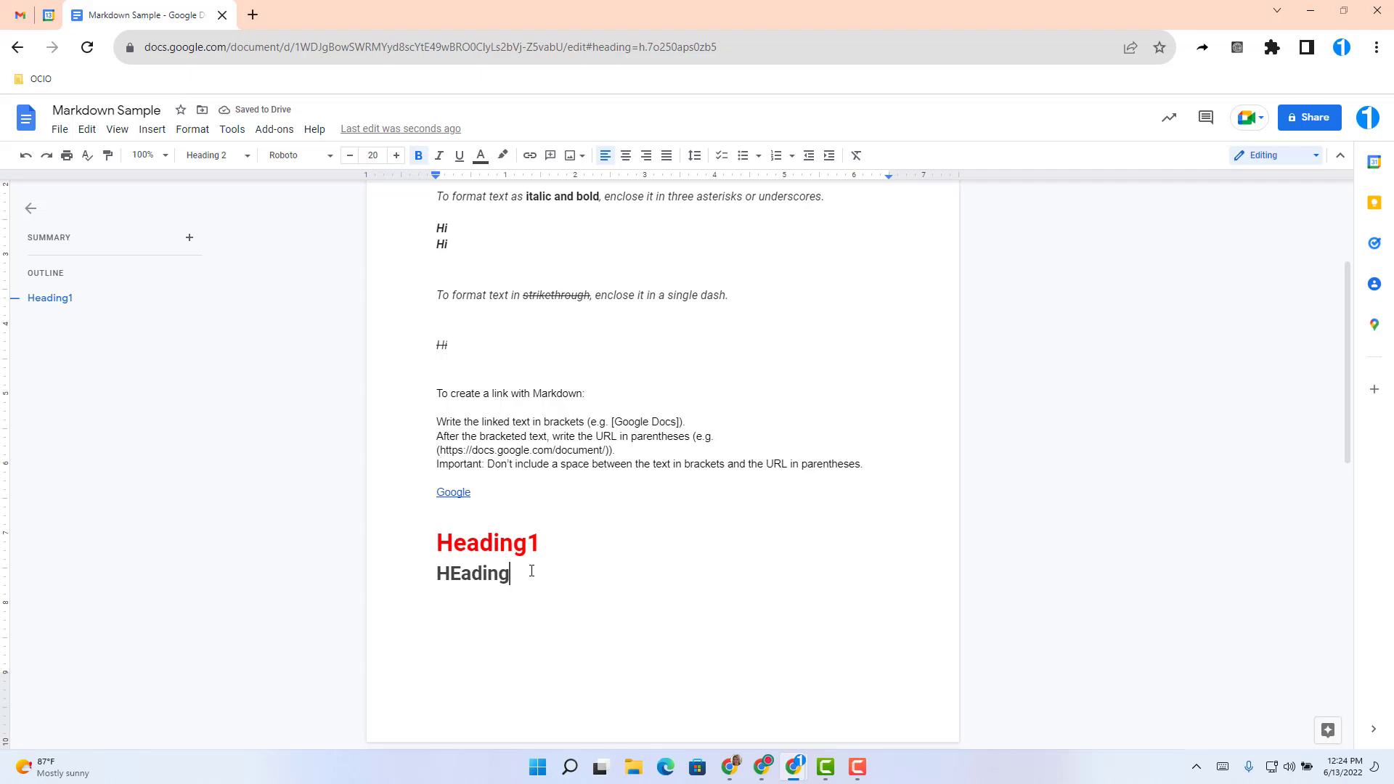
pyautogui.write(' 2')
pyautogui.press('Return')
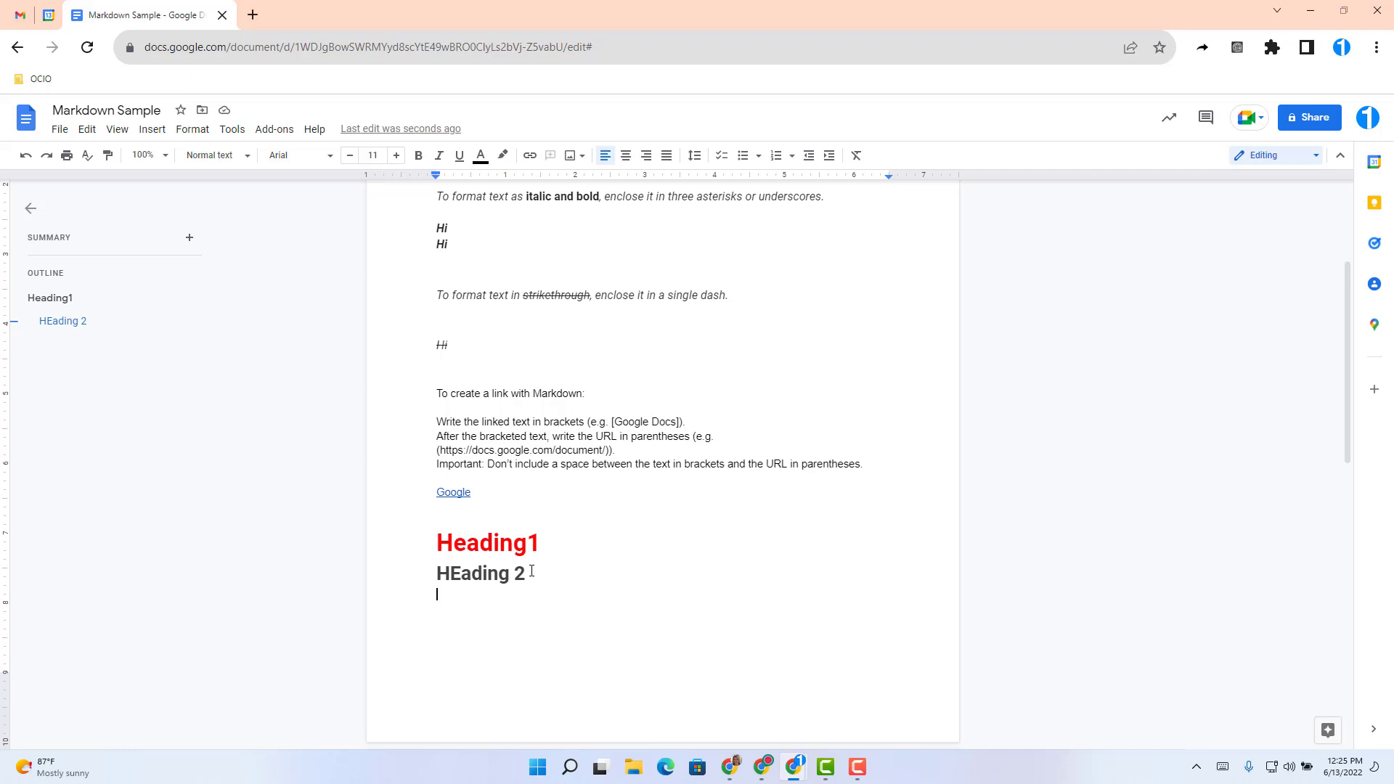
# - Add 'HEading3' as Heading 3 with ### and display the paragraph styles list
pyautogui.write('###')
pyautogui.write(' HEading3')
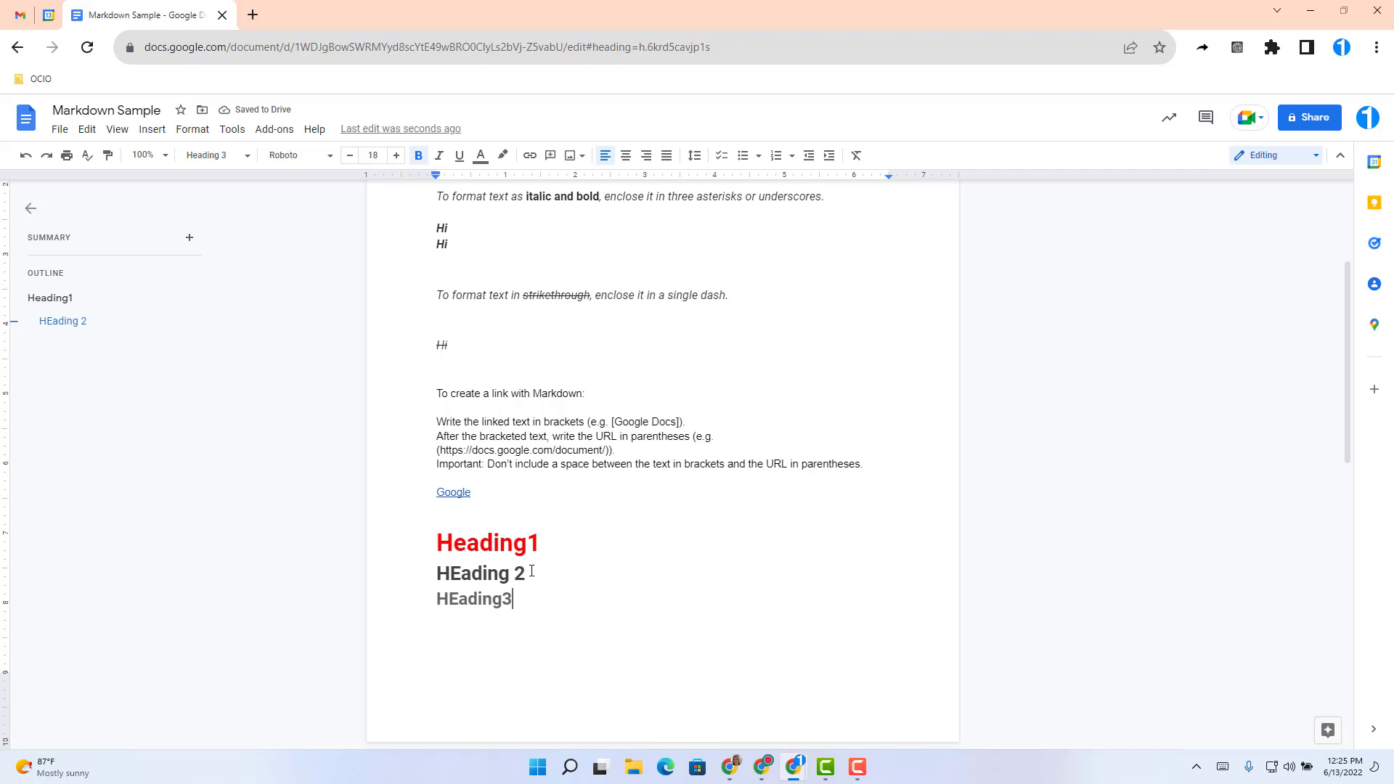
pyautogui.press('Return')
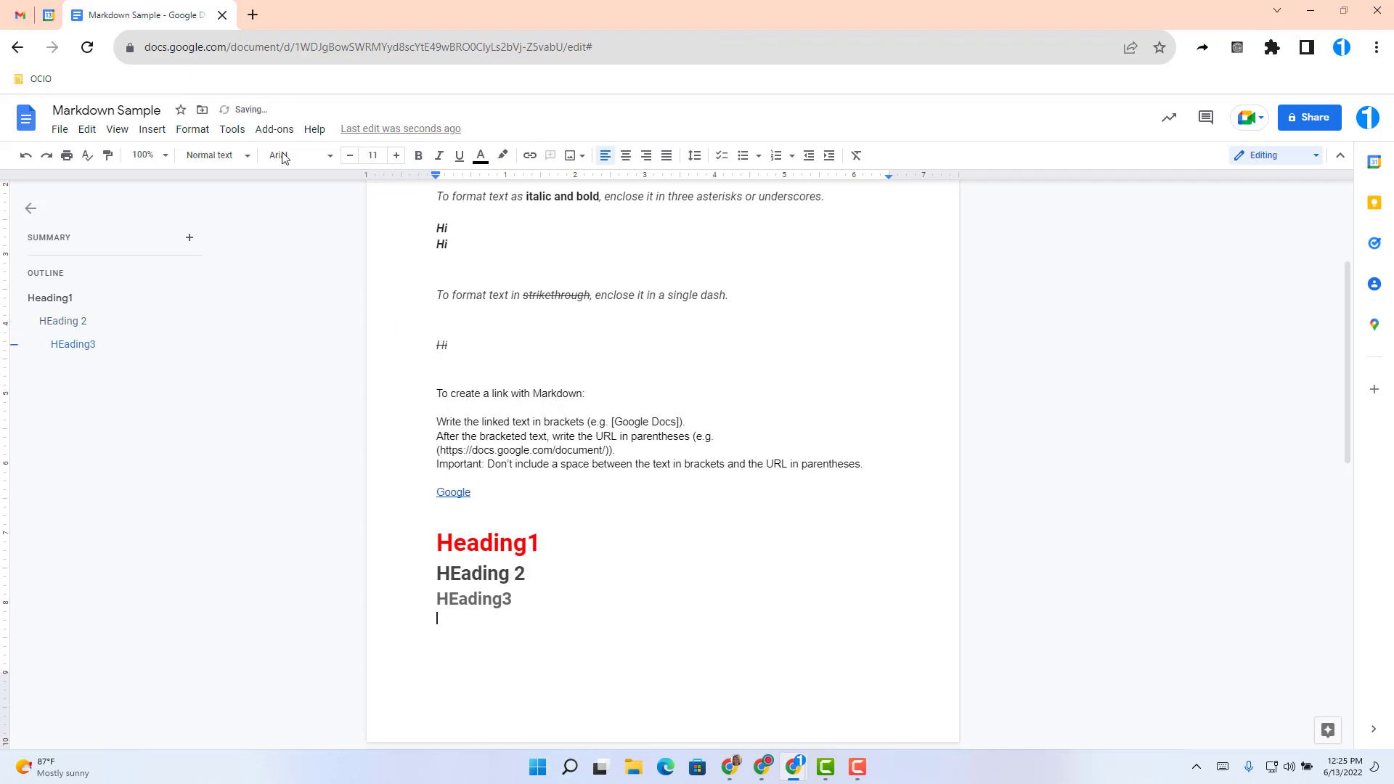
pyautogui.press('F10')
pyautogui.click(249, 156)
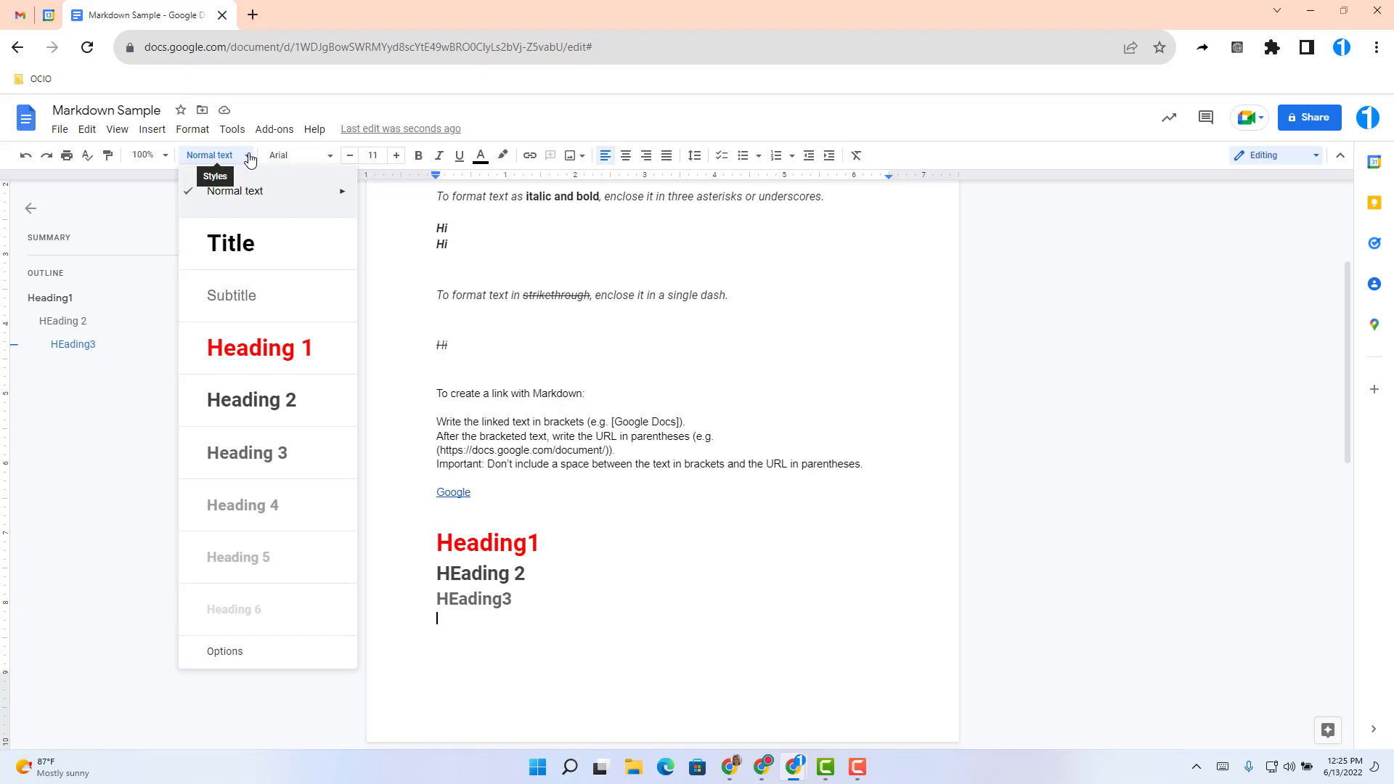